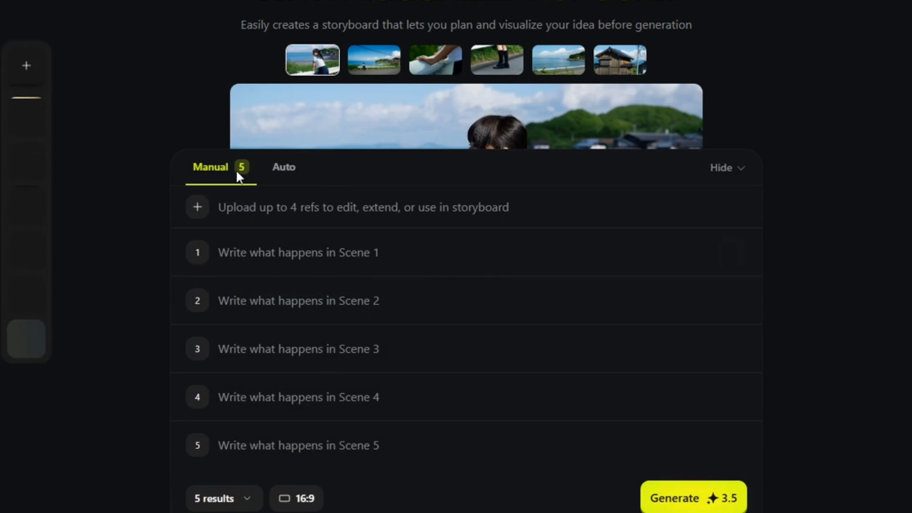
Set the storyboard output to 8 results and switch to Auto mode.
left_click(291, 171)
left_click(204, 364)
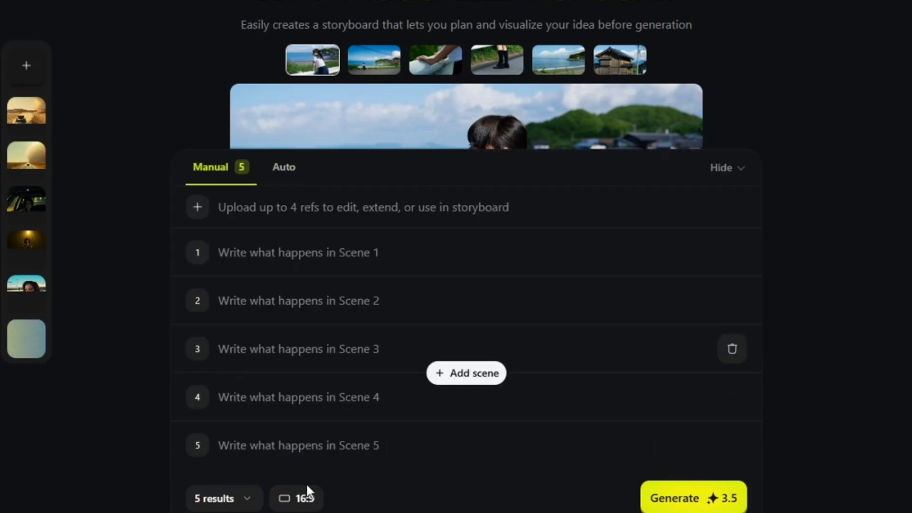
left_click(243, 496)
left_click(156, 458)
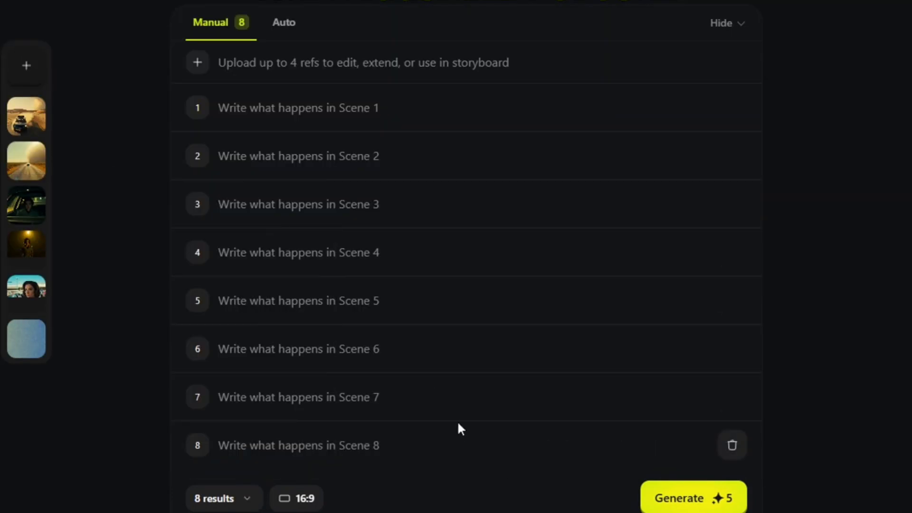
left_click(279, 30)
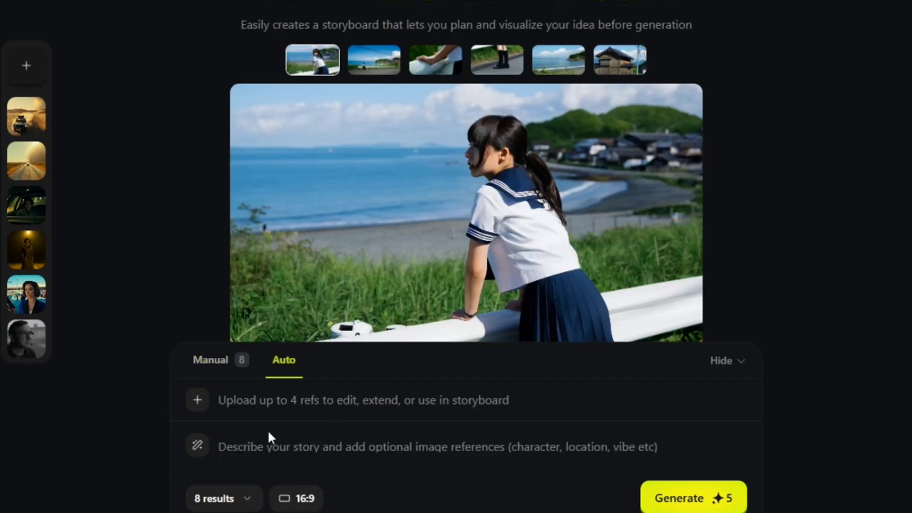
Generate a storyboard from the copied prompt about a determined woman traveler driving a desert road at sunset with a dust storm forming ahead.
right_click(249, 442)
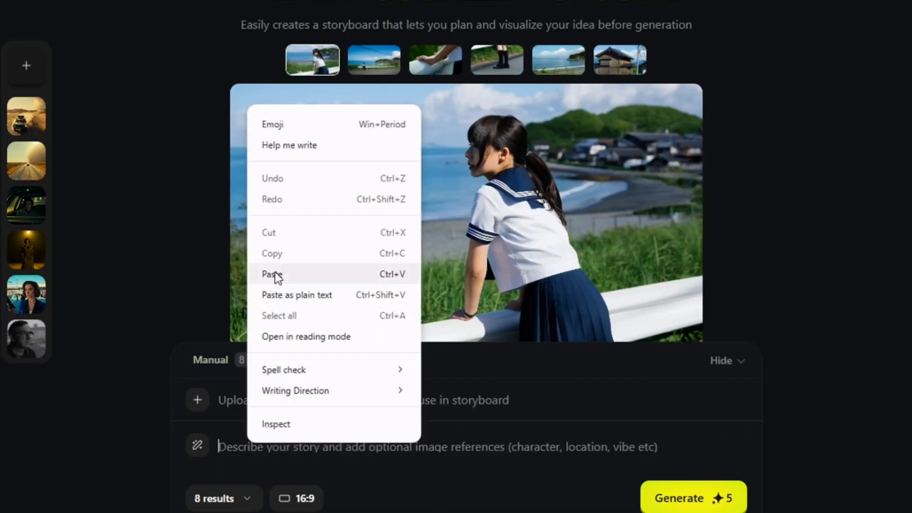
left_click(300, 277)
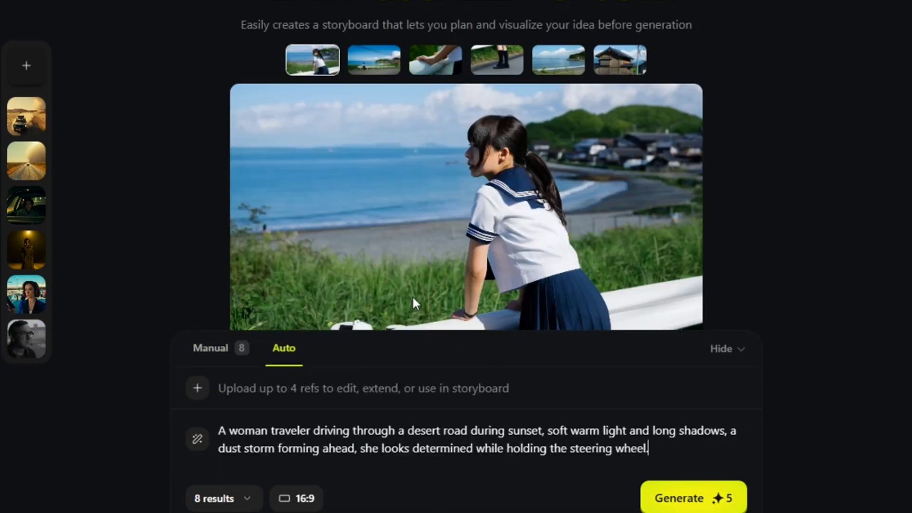
left_click(680, 506)
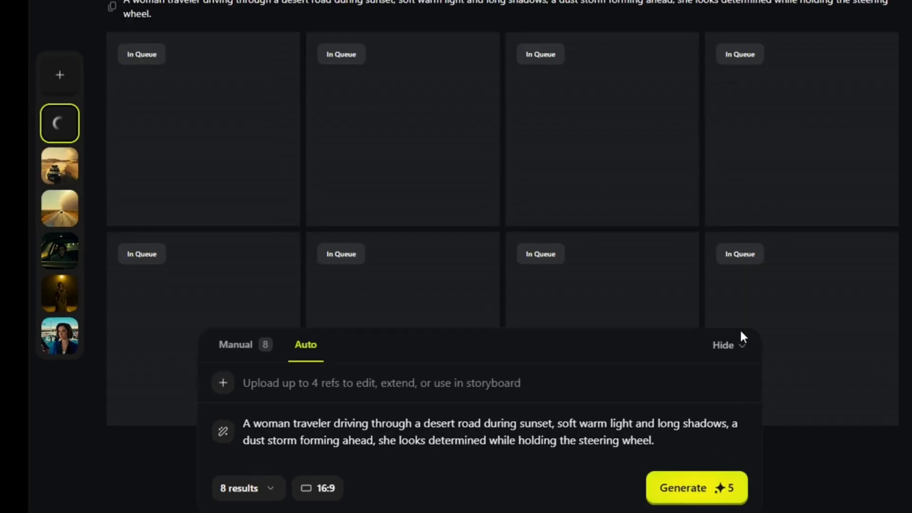
left_click(742, 347)
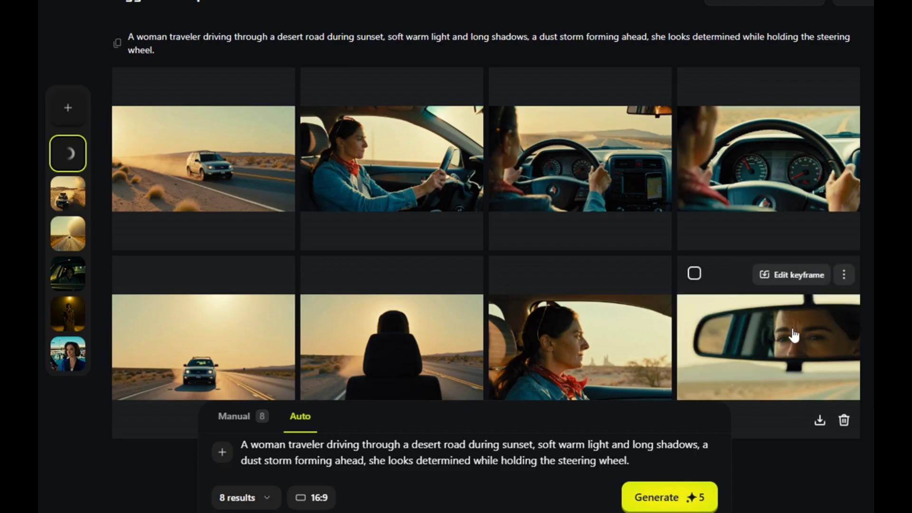
View the generated desert-drive frames one by one at full size, from the rear-view mirror shot back to the opening car shot.
left_click(792, 327)
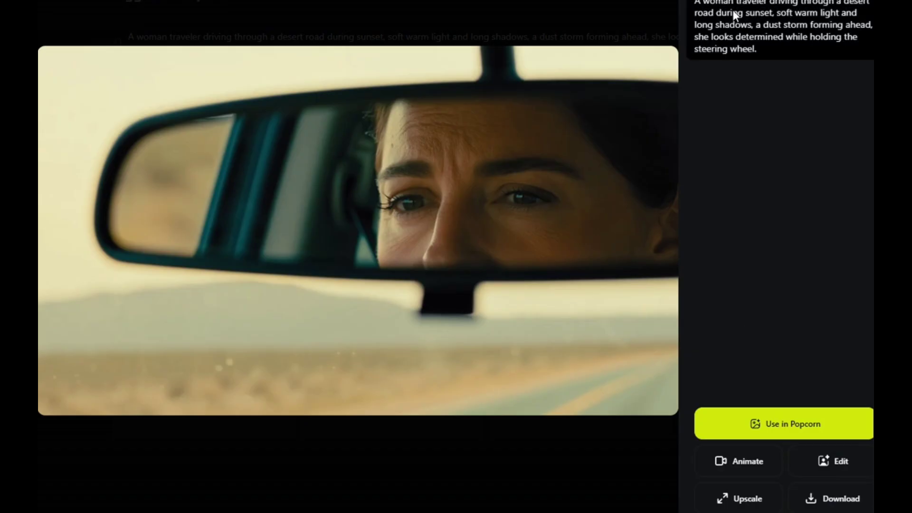
key("Escape")
left_click(579, 347)
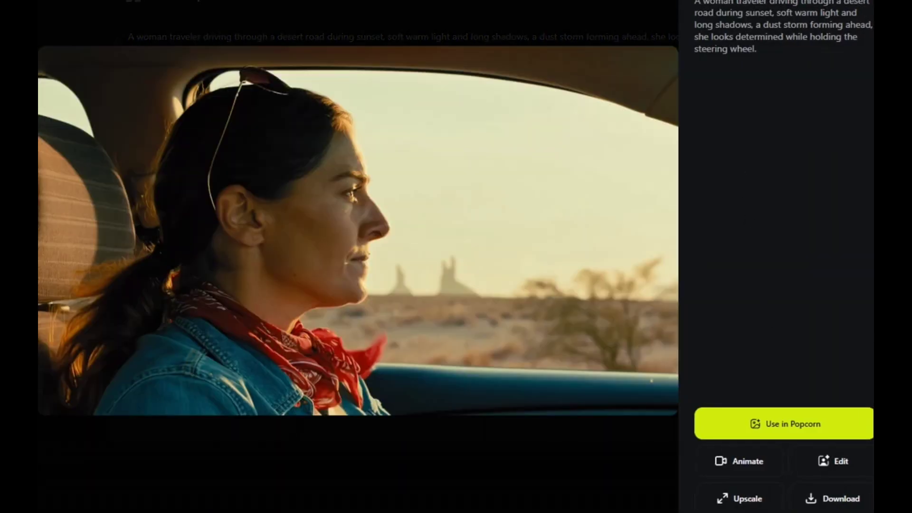
key("Escape")
left_click(438, 307)
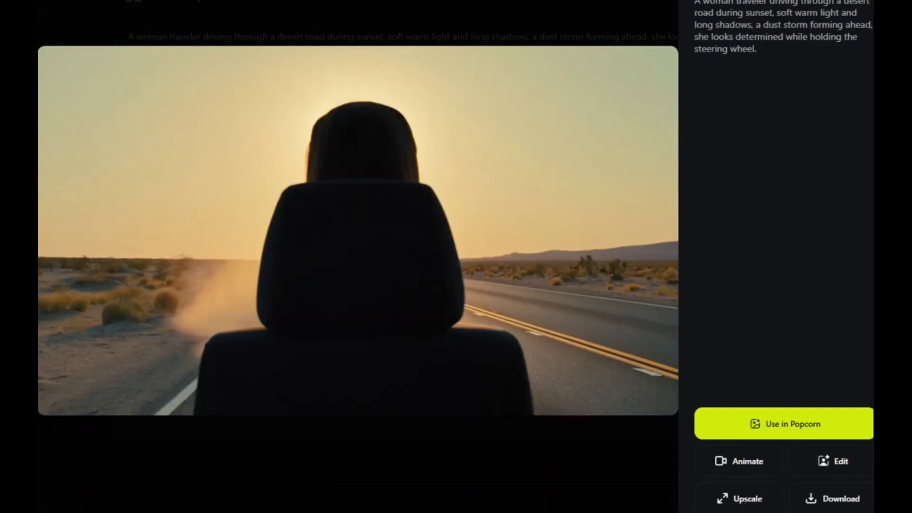
key("Escape")
left_click(290, 366)
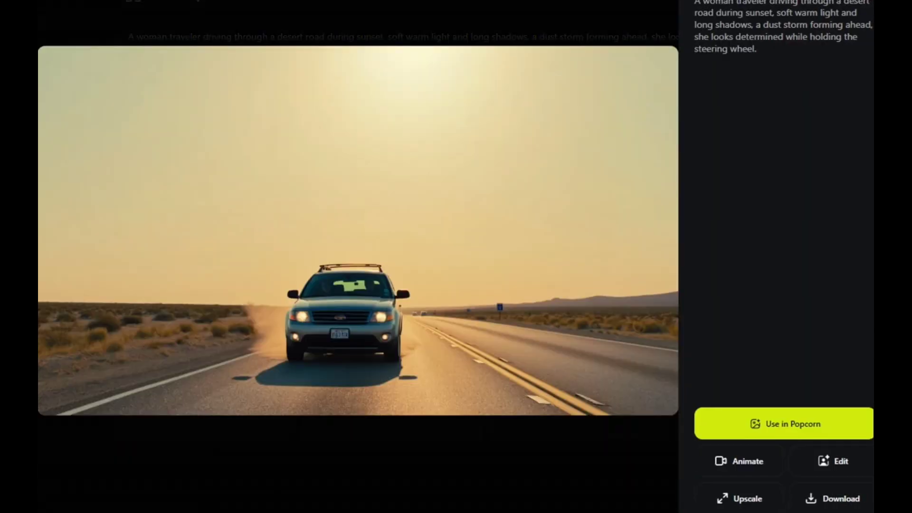
key("Escape")
left_click(754, 159)
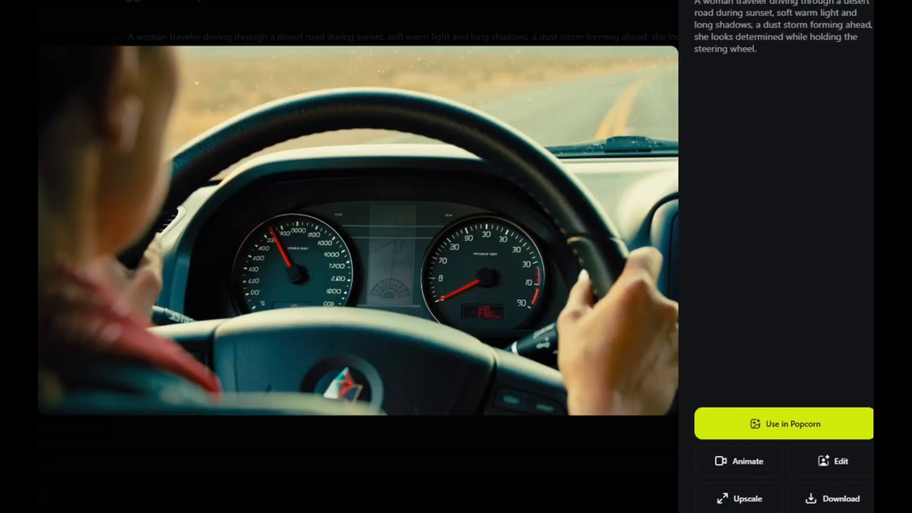
key("Escape")
left_click(584, 163)
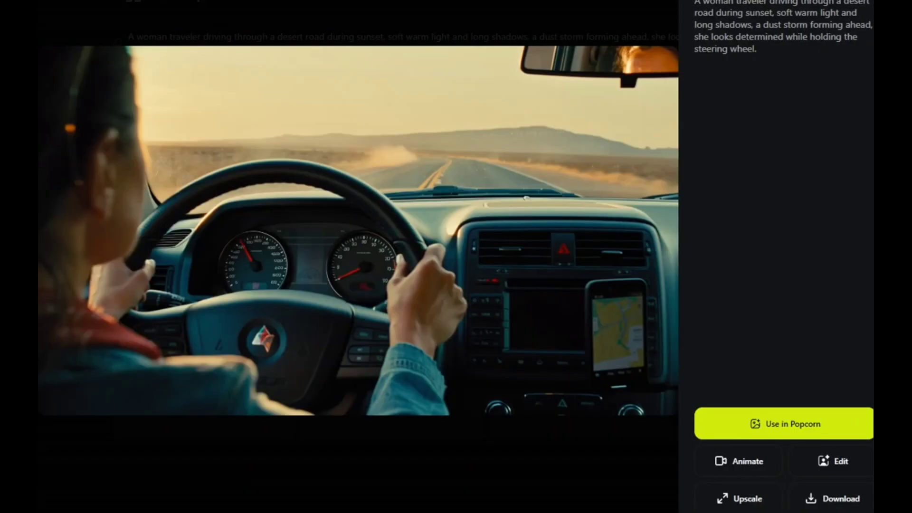
key("Escape")
left_click(386, 164)
key("Escape")
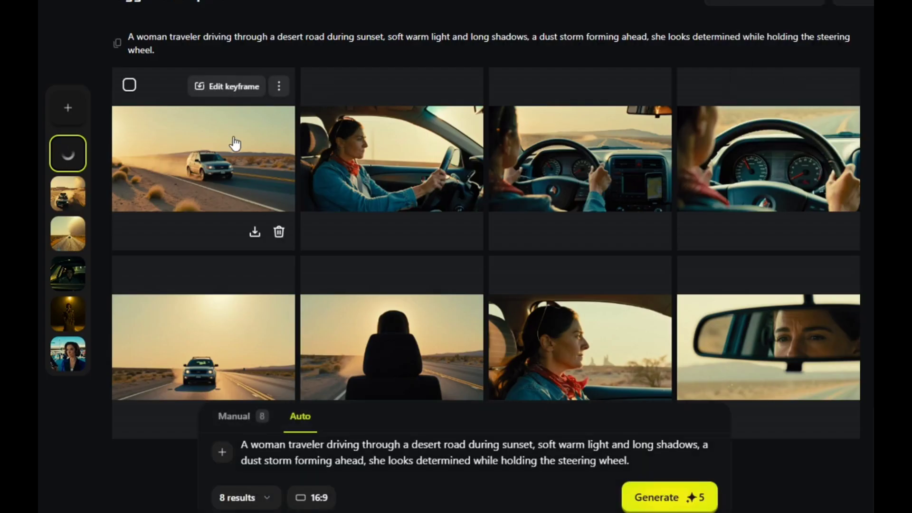
left_click(234, 142)
key("Escape")
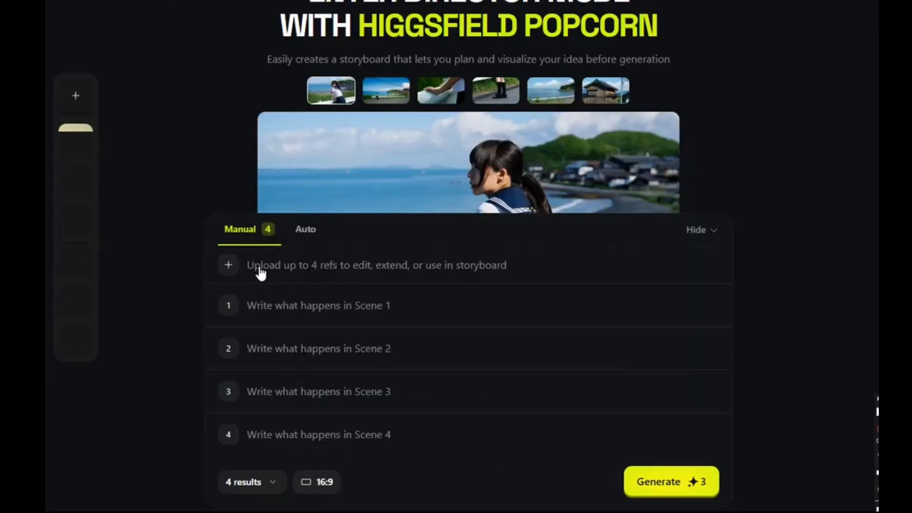
Switch the new storyboard to Auto mode and set the output to 1 result.
left_click(316, 229)
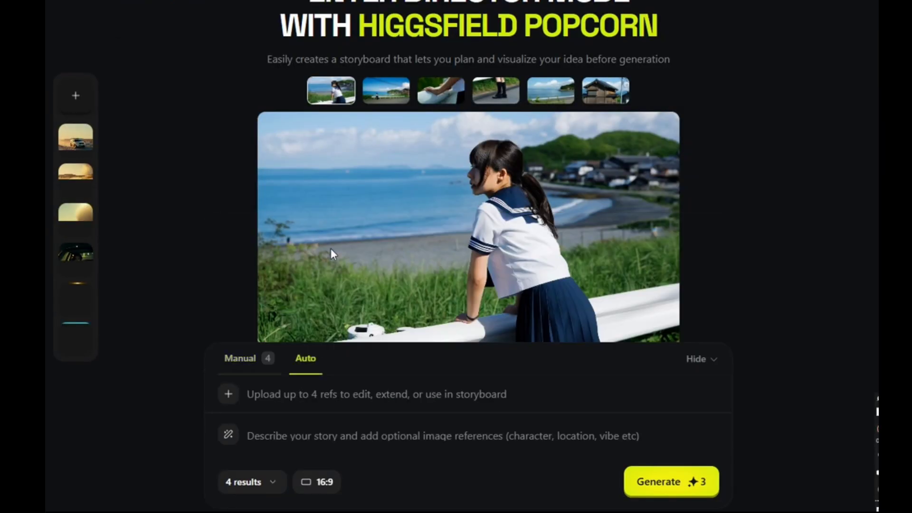
left_click(271, 482)
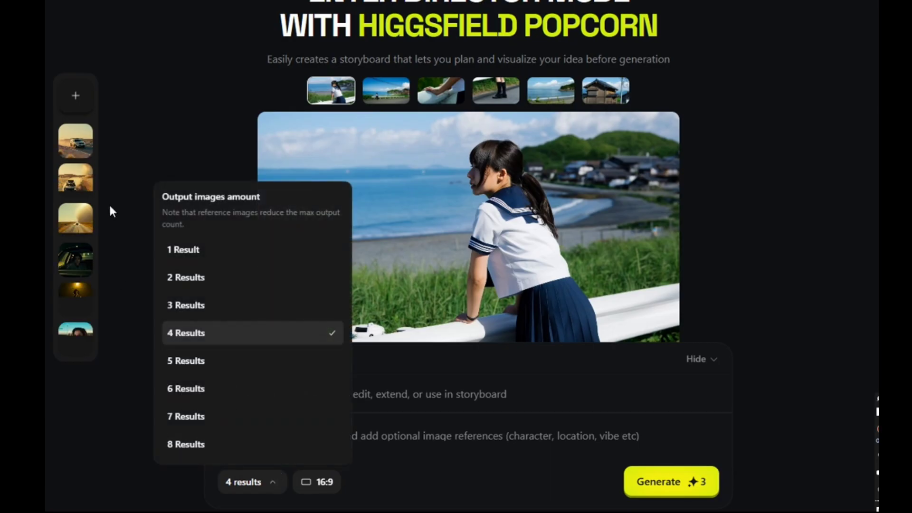
left_click(189, 250)
Generate an image from the prompt "A young woman explorer wearing a khaki jacket and backpack, looking forward confidently, daylight, desert background blurred".
left_click(335, 437)
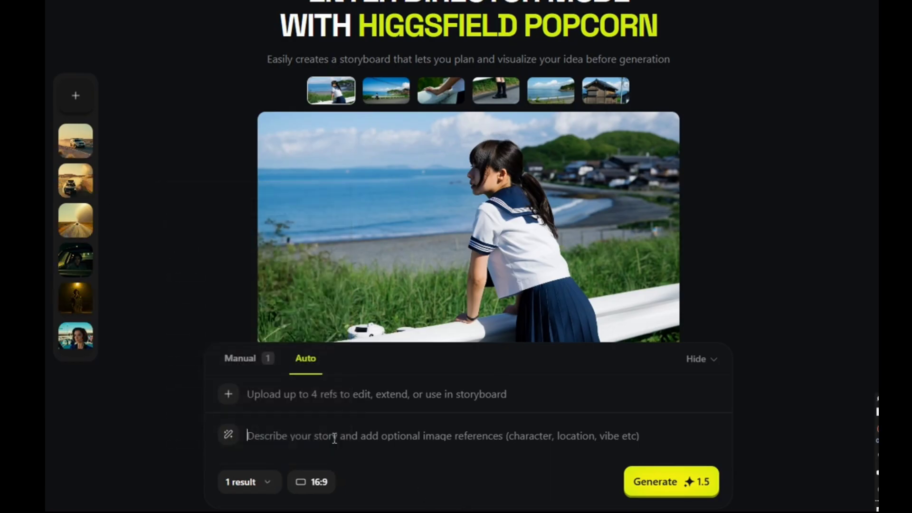
type("A young woman explorer wearing a khaki jacket and backpack, looking forward confidently, daylight, desert background blurred")
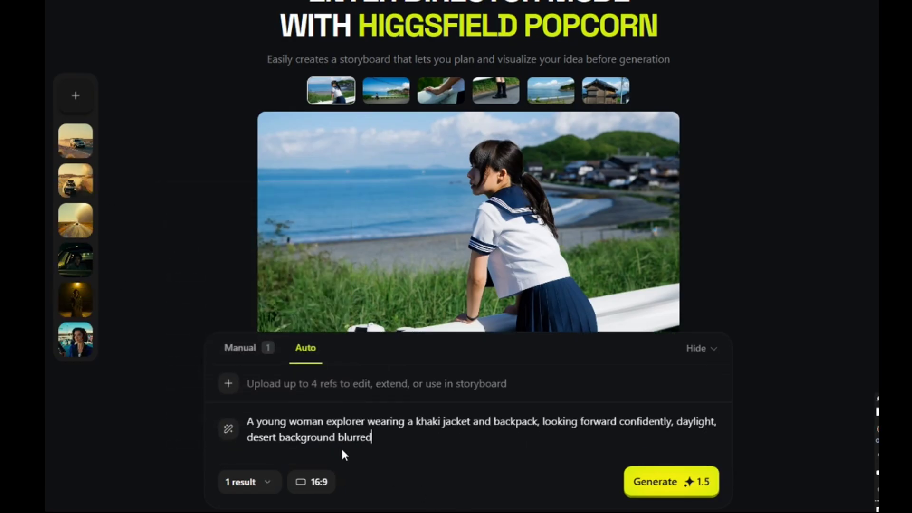
left_click(658, 480)
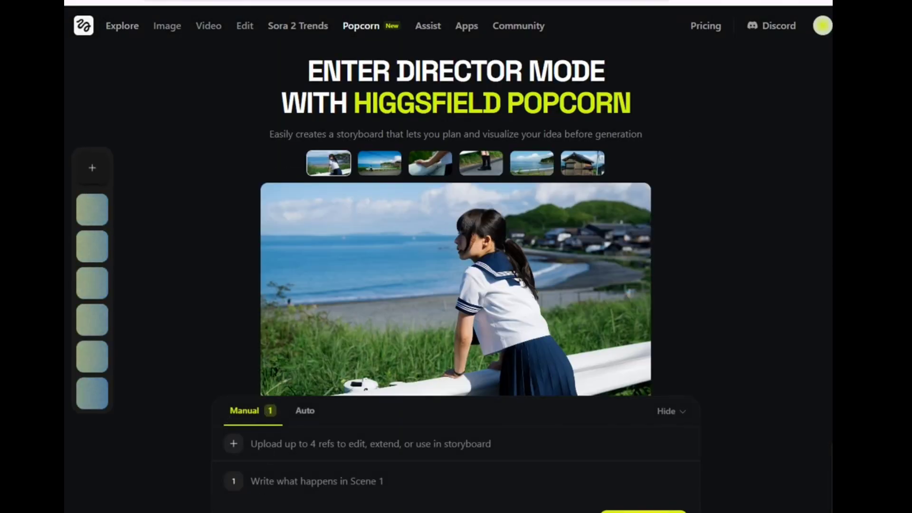
Set up a Manual storyboard with 4 results and add the generated woman explorer image as a reference.
left_click(182, 392)
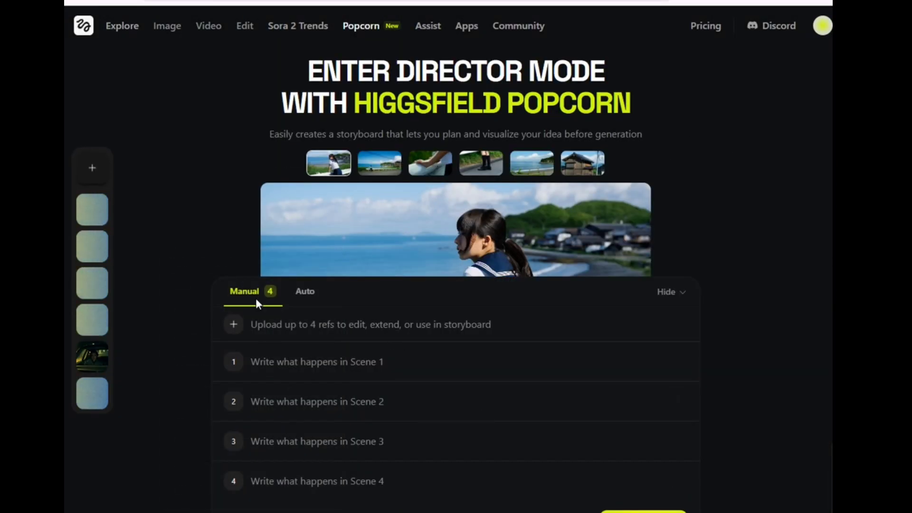
left_click(233, 324)
left_click(206, 58)
left_click(547, 263)
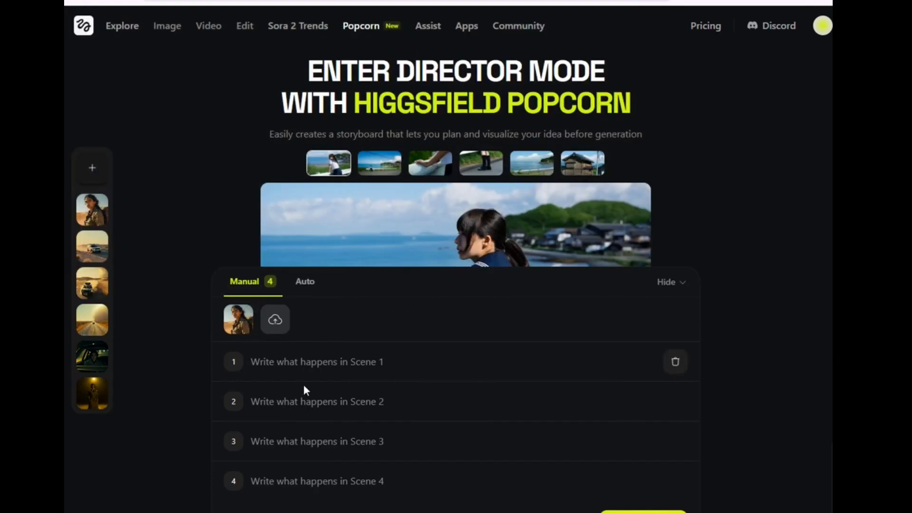
Describe Scene 1 as the same woman walking a busy rain-wet street at night and Scene 2 as her holding a camera in a misty sunrise forest.
left_click(283, 365)
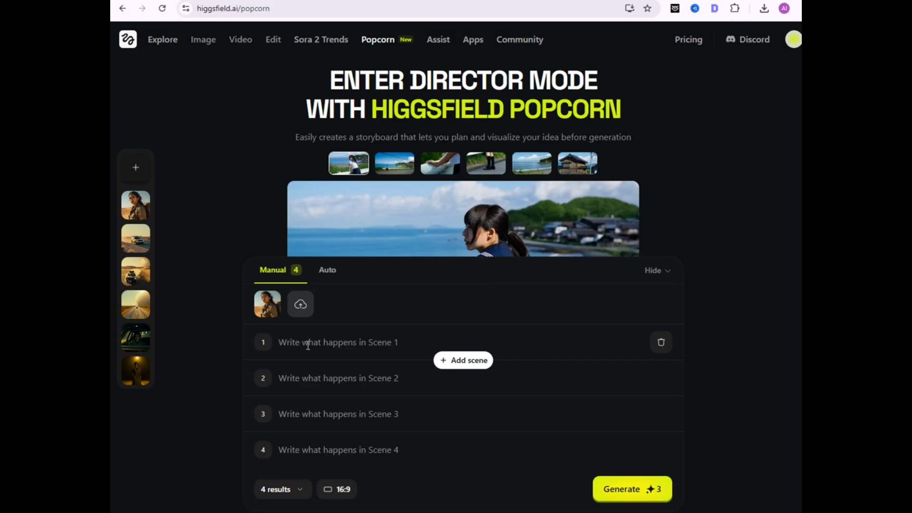
type("The same woman walking through a busy street at night, lights reflecting on the road after rain, gentle breeze moving her hair.\"")
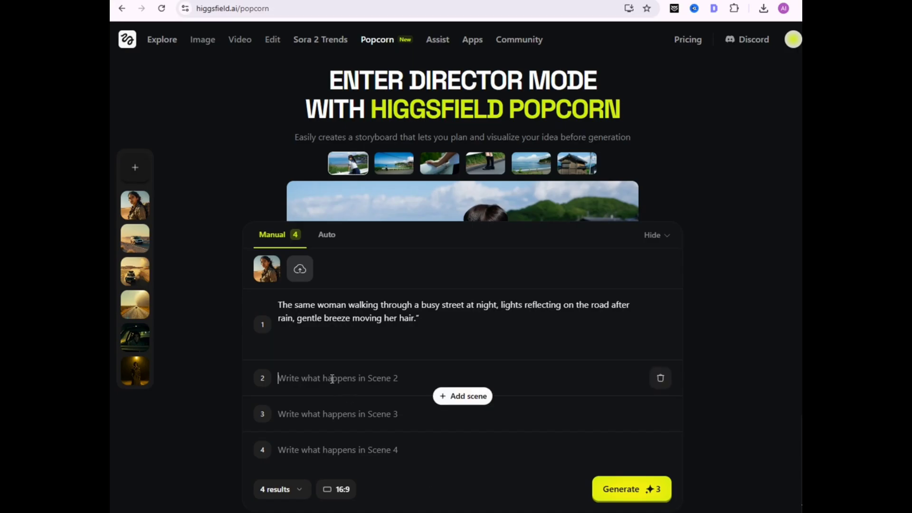
type("The woman stands in a quiet forest at sunrise, soft mist in the air, holding her camera and looking up at the trees")
Describe Scene 3 as the same woman on a rooftop facing the skyline under an orange sky and Scene 4 as her walking with an umbrella.
left_click(338, 413)
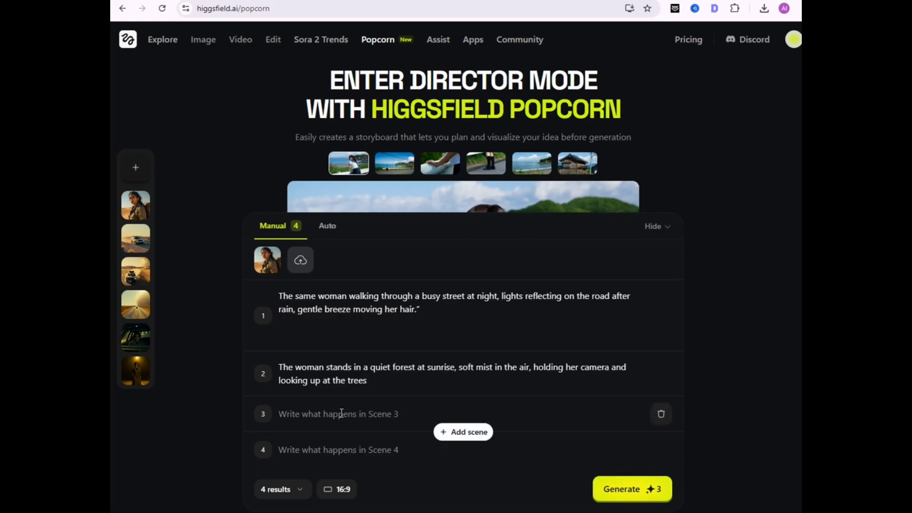
type("The same woman standing on a building rooftop, looking at the city skyline as the sky turns orange")
left_click(306, 448)
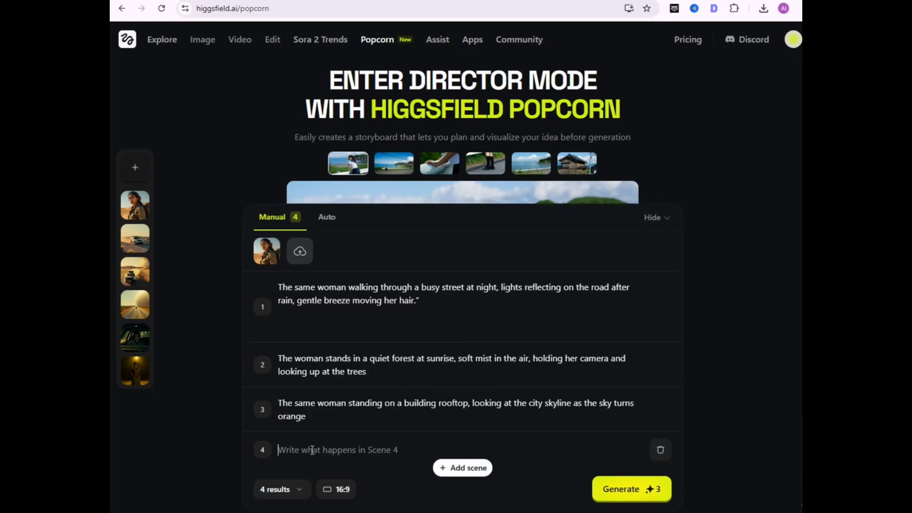
type("\"The woman walking with an umbrella on a rainy day, puddles on the ground, soft light reflections.")
Add a fifth scene of the same woman with eyes closed amid floating dust particles and warm light, and generate the 5-result storyboard.
left_click(296, 488)
left_click(231, 377)
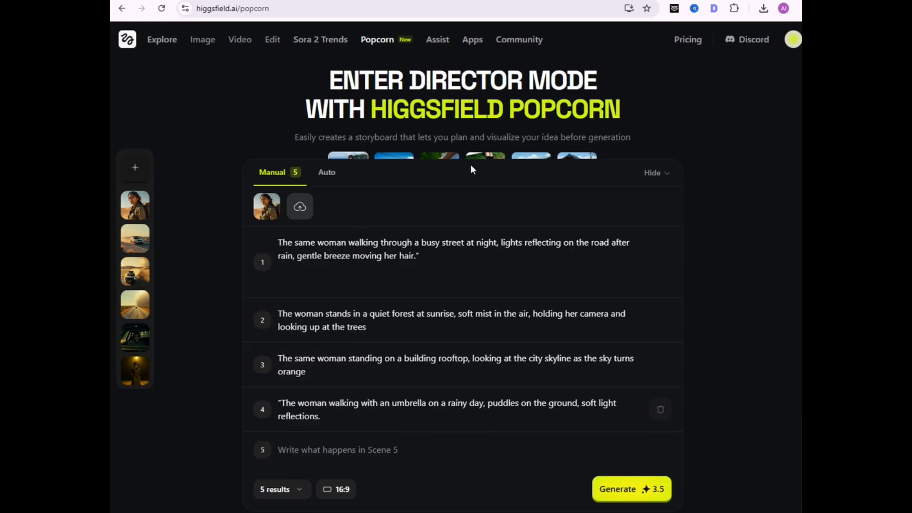
left_click(317, 451)
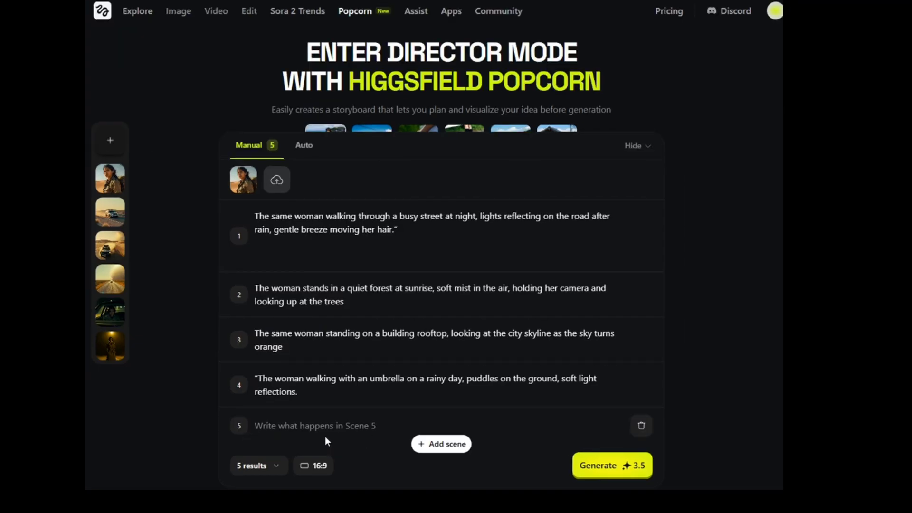
type("The same woman surrounded by floating dust particles and warm light, standing calmly with eyes closed, peaceful and surreal atmosphere")
left_click(617, 474)
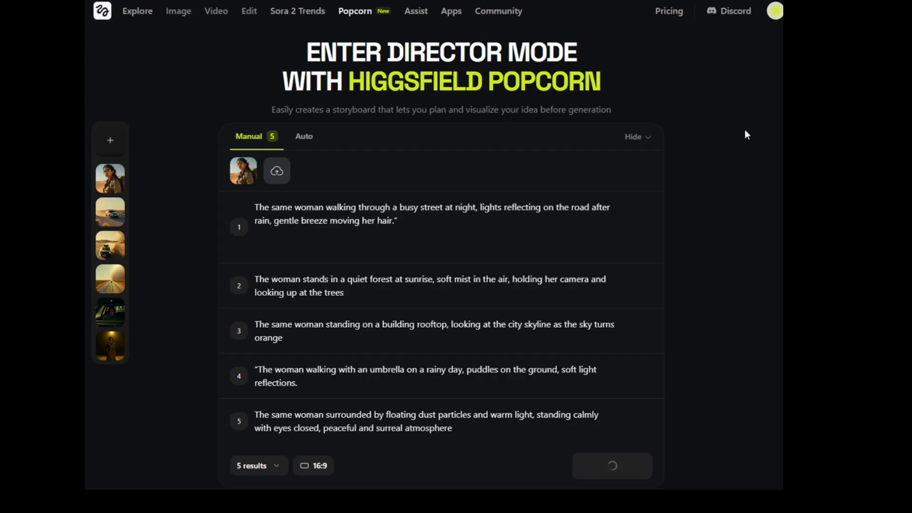
left_click(645, 140)
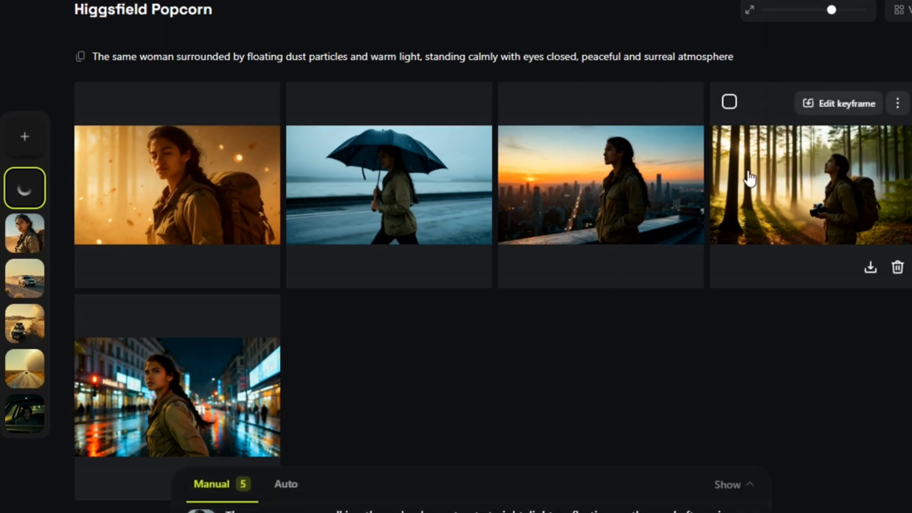
View the generated forest, rooftop, umbrella and dust-particle frames at full size to check the character's consistency.
left_click(779, 166)
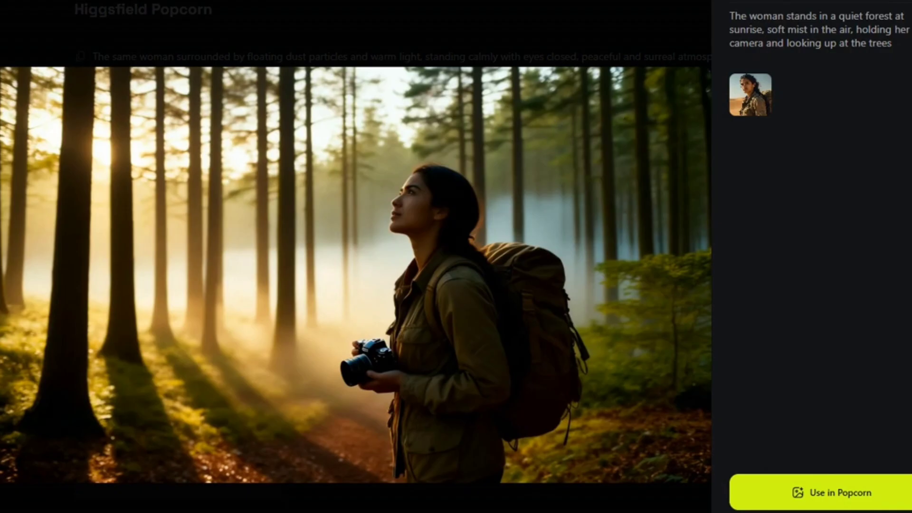
key("Escape")
left_click(610, 152)
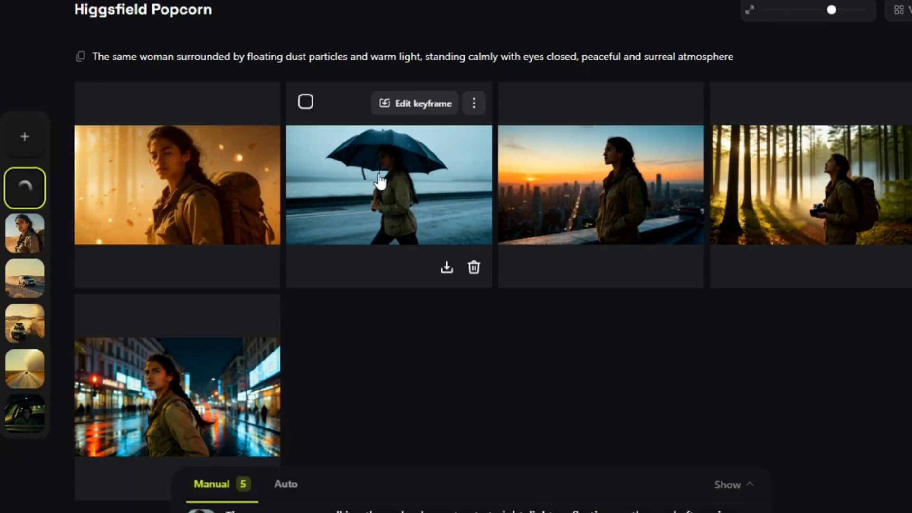
left_click(389, 163)
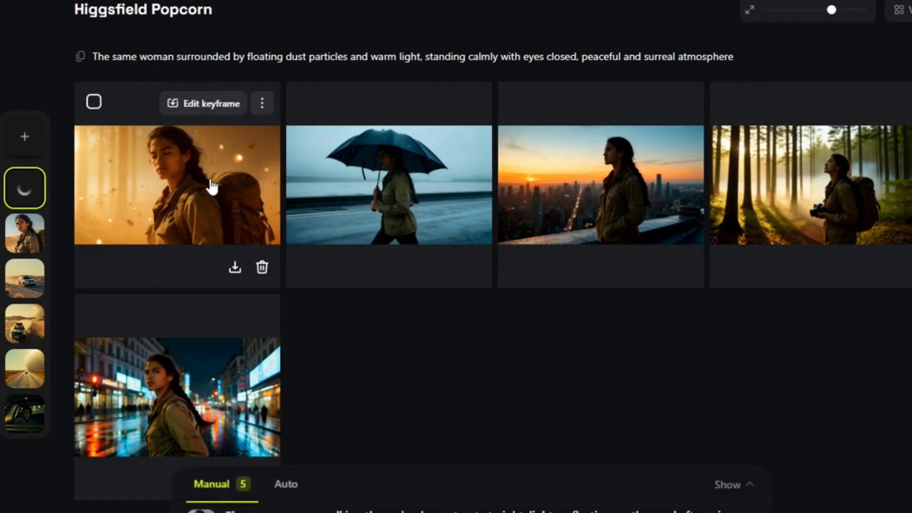
left_click(212, 179)
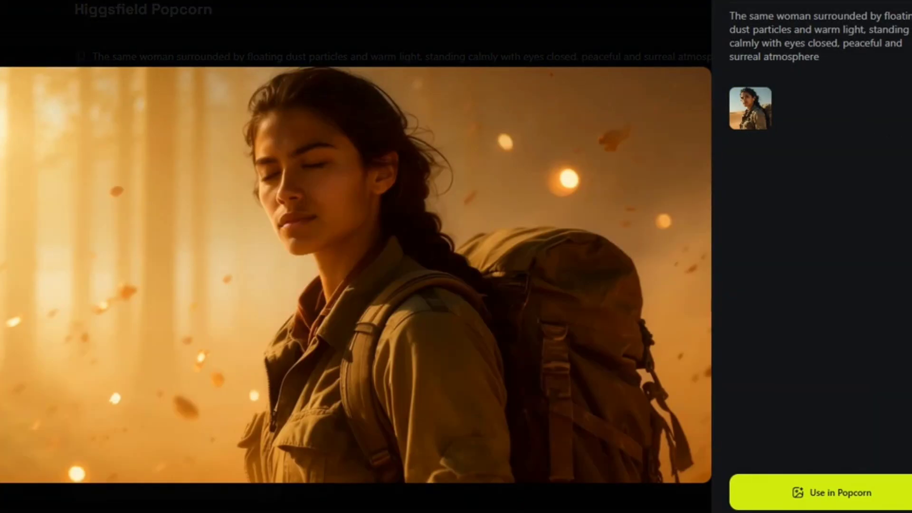
key("Escape")
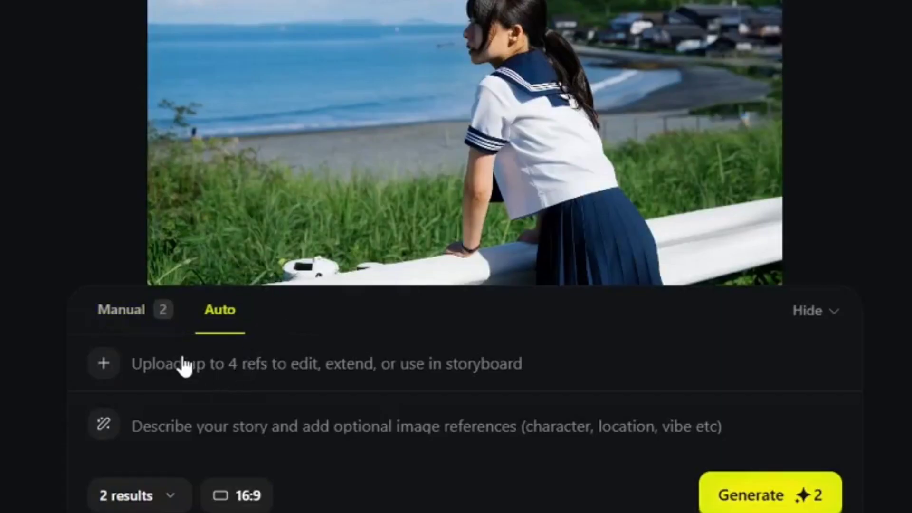
Upload the logo, can and lifestyle images as references for the Auto storyboard.
left_click(111, 366)
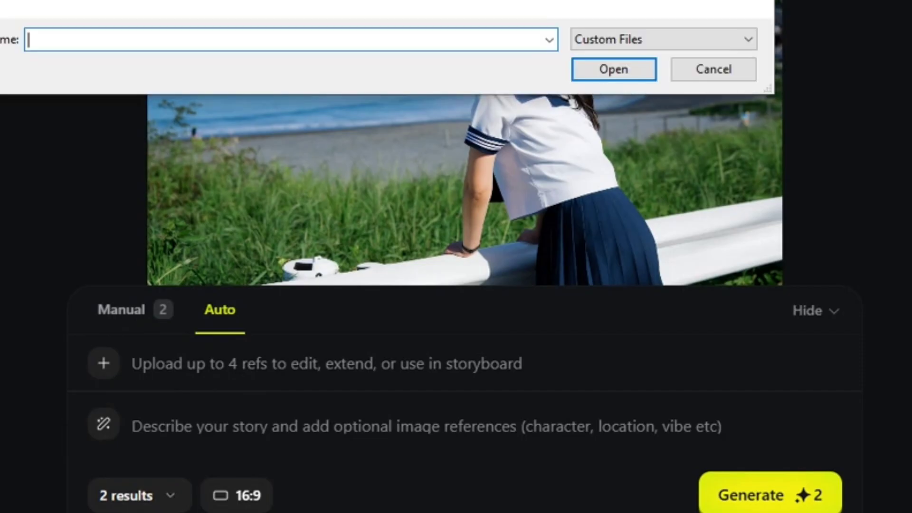
type("can\" \"lifestyle\"")
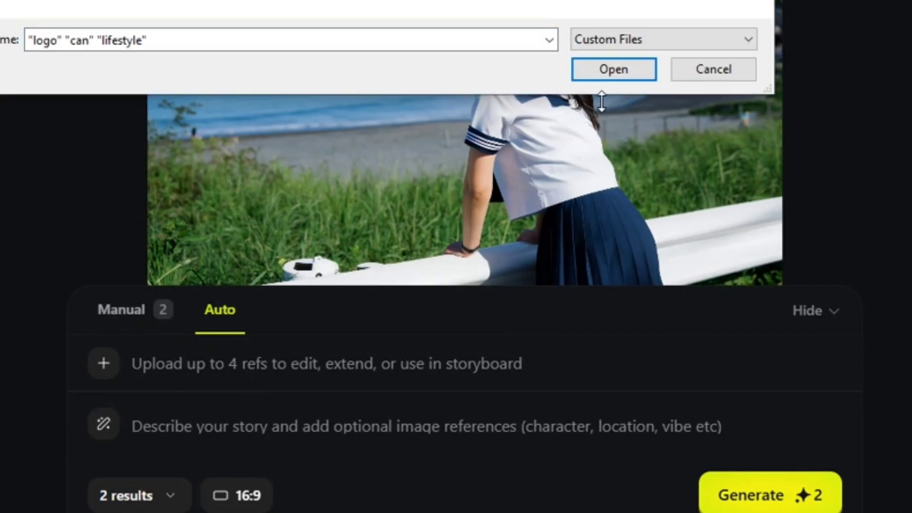
left_click(614, 69)
Prompt a 4-frame storyboard of friends sharing this drink at sunset in warm cinematic lighting, using the can from image 1 and logo from image 3.
left_click(264, 425)
type("Create a 4-frame storyboard showing friends sharing this drink at sunset — warm cinematic lighting.")
type("use ")
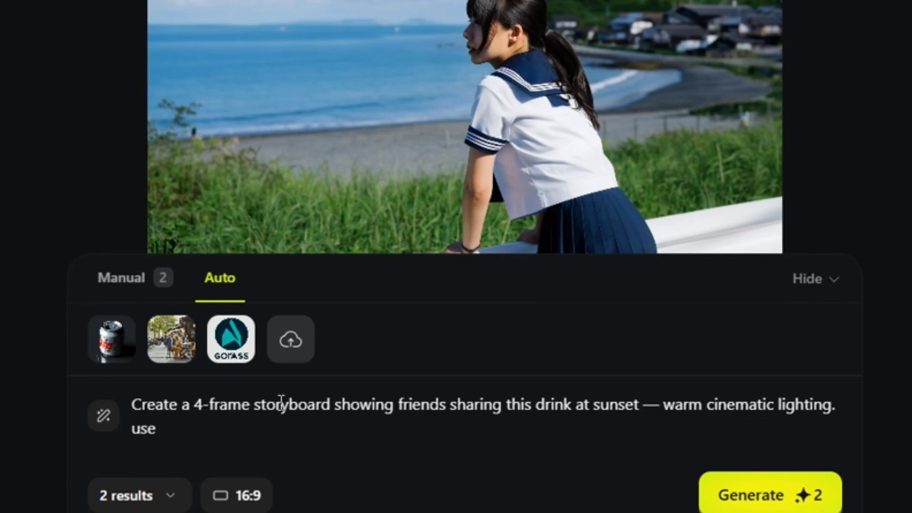
type("can form imag")
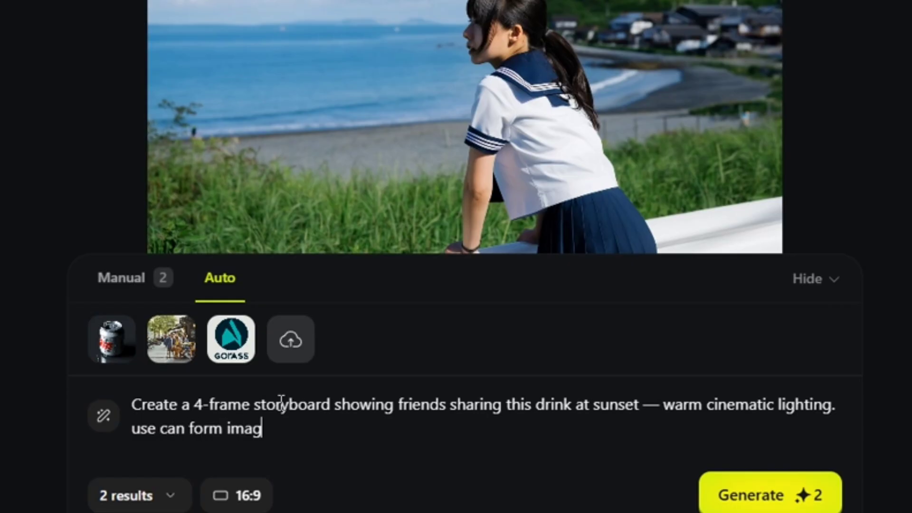
type("e 1 and ")
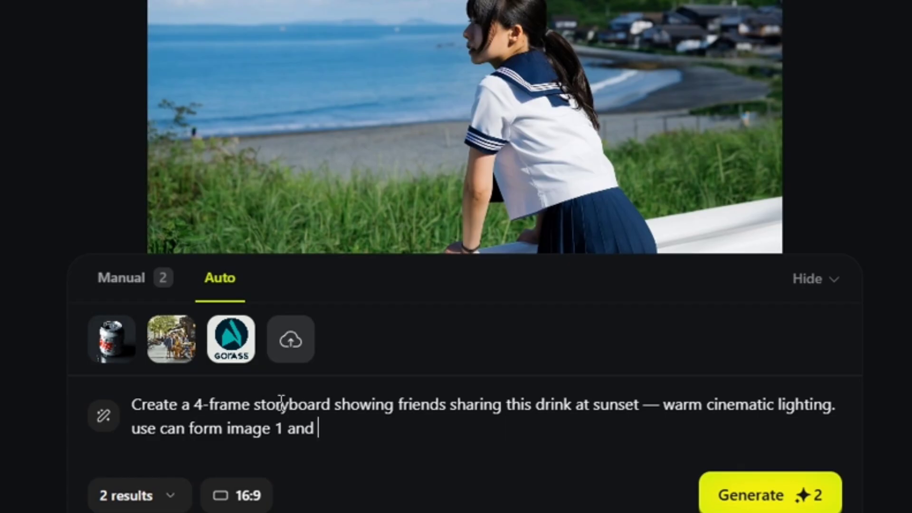
type("logo from ")
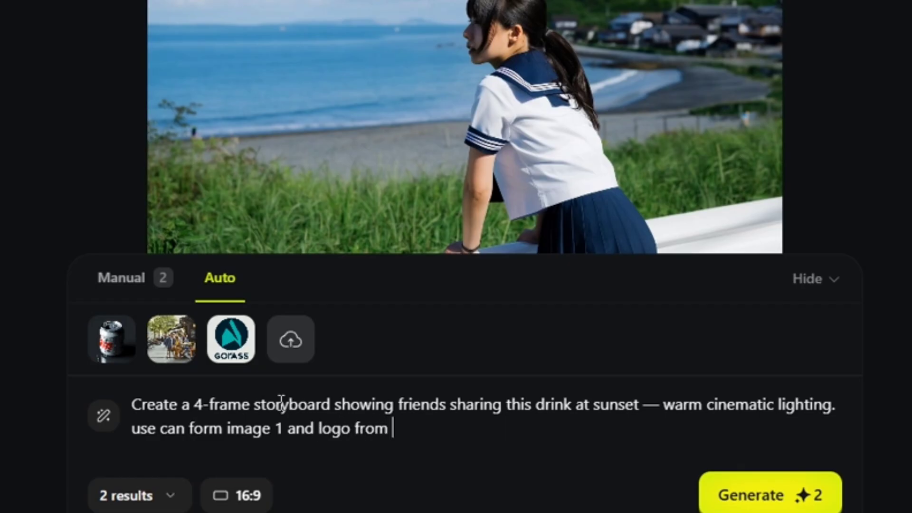
type("image 3")
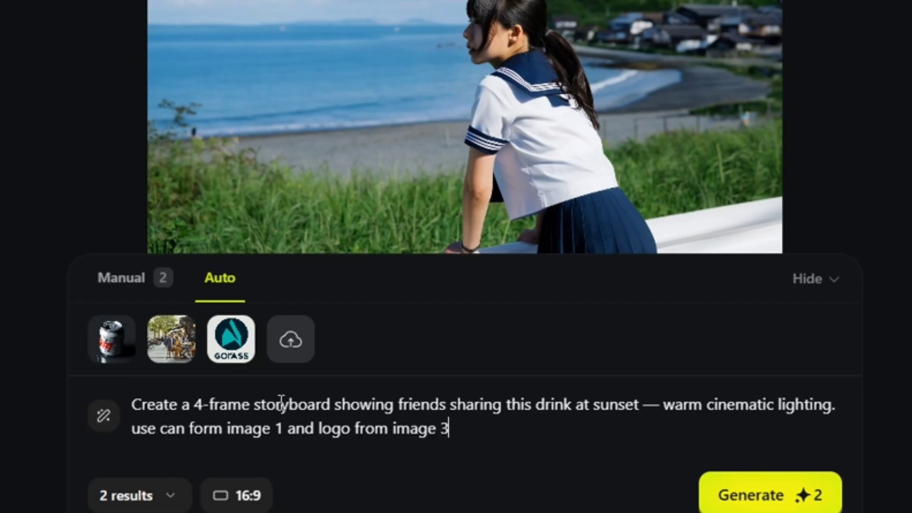
Extend the prompt with a focus on the brand logo on the can, and generate the storyboard.
type(". focus on")
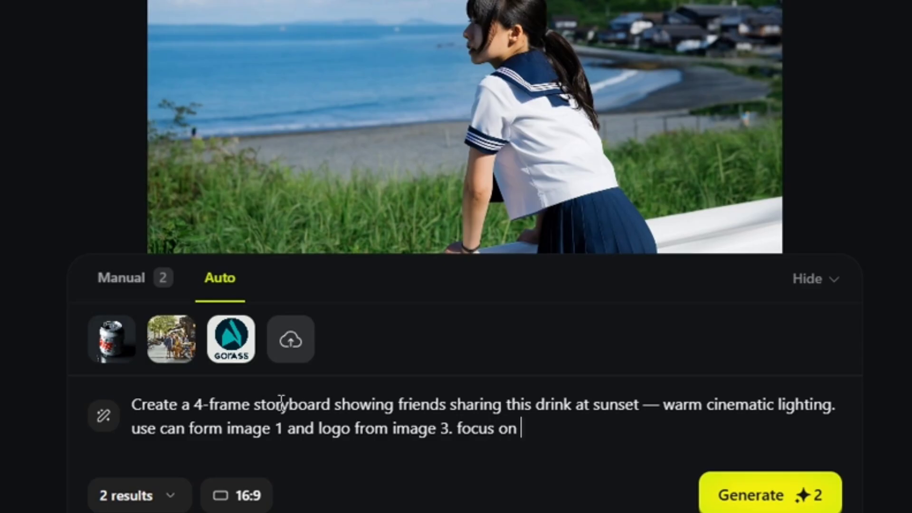
type("brand ")
type("logo ")
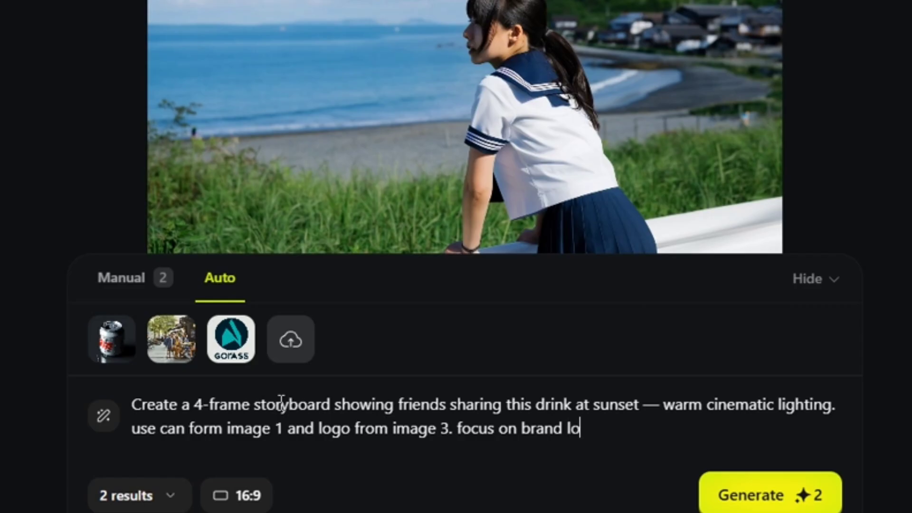
type("on can")
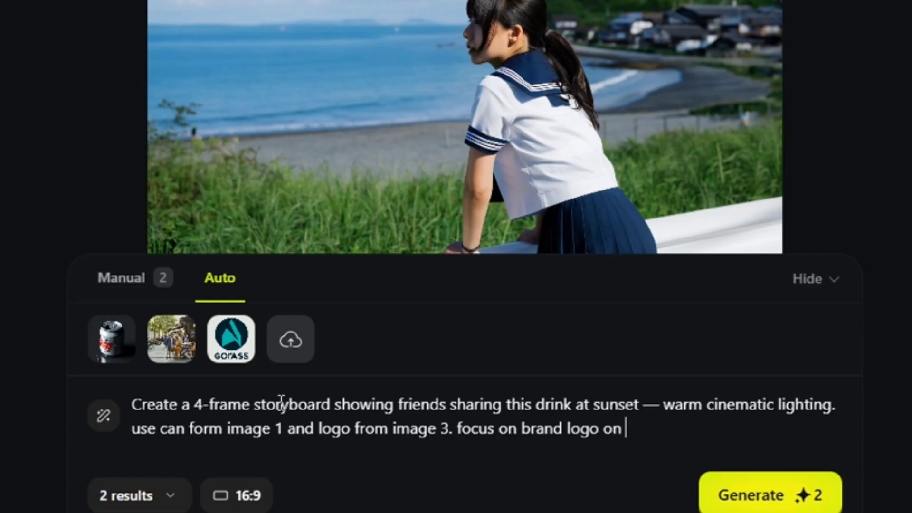
left_click(738, 484)
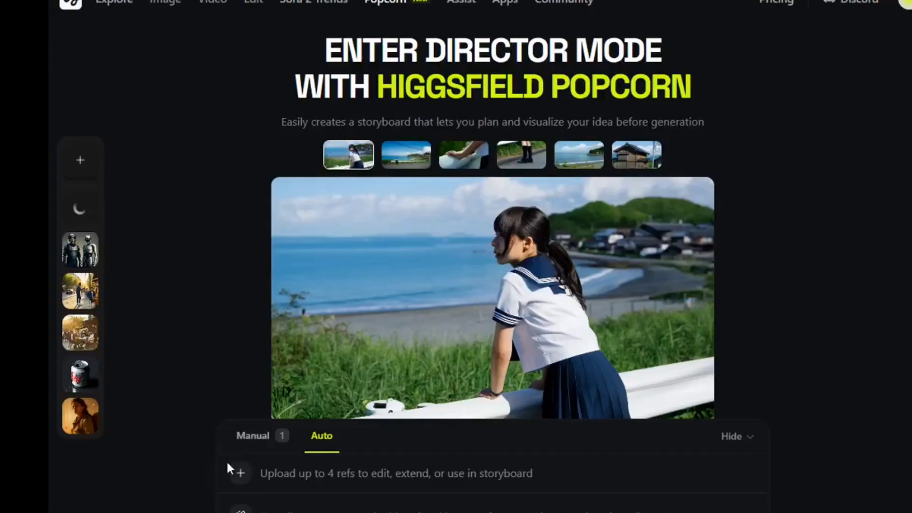
Upload the futuristic-city and scifi-pilot images as references for a new Auto storyboard.
left_click(238, 470)
left_click(587, 40)
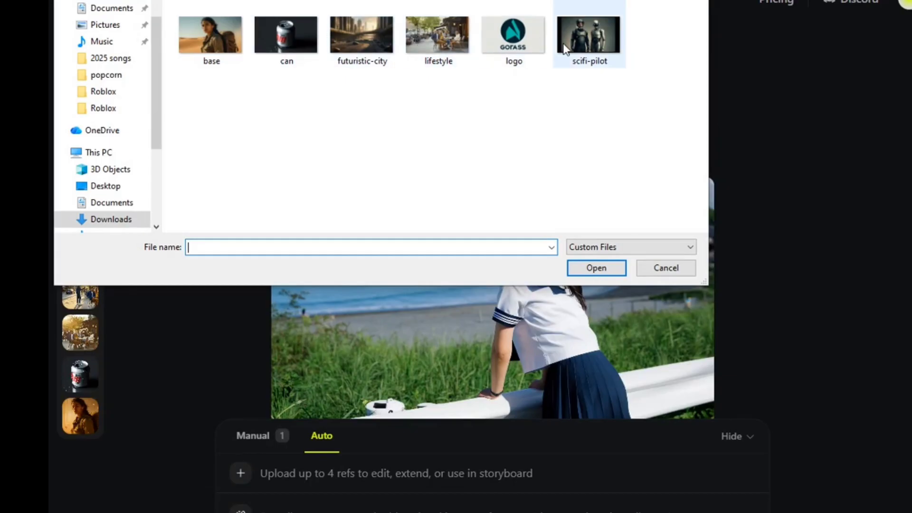
left_click(365, 43, "ctrl")
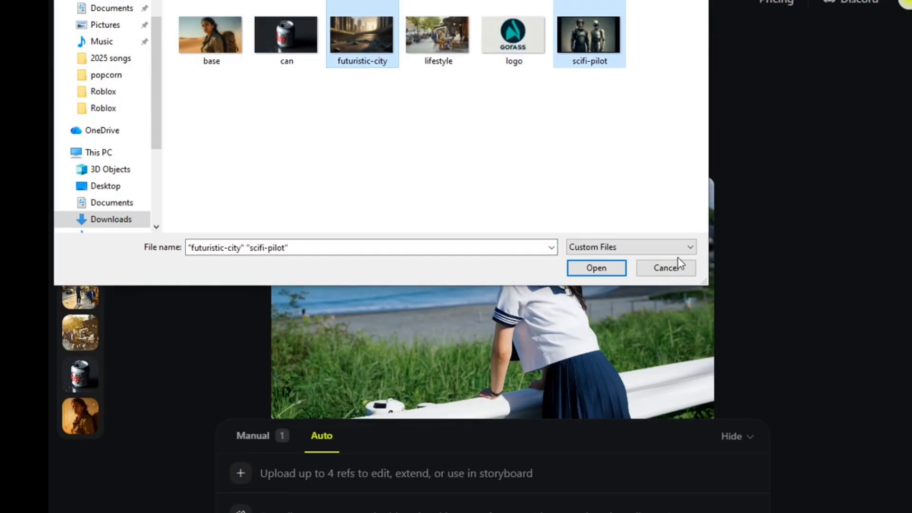
left_click(596, 268)
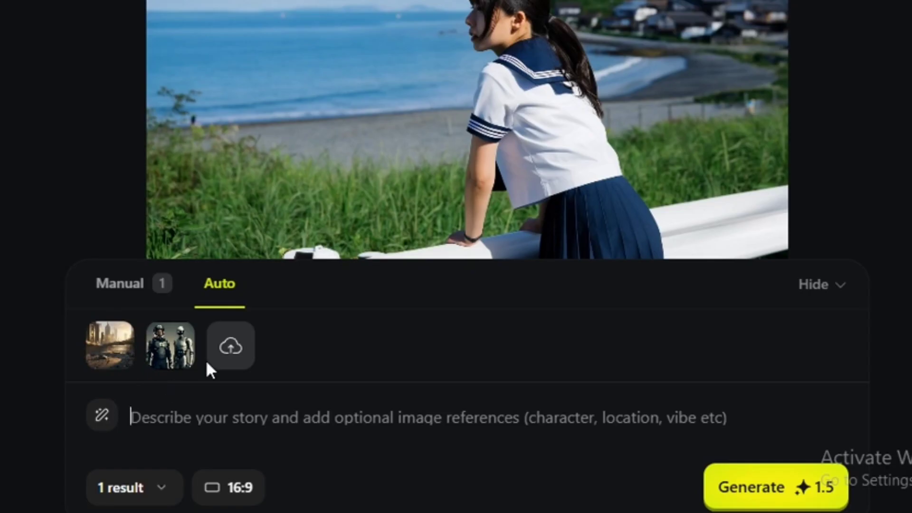
Describe a sci-fi pilot and android partner from image 1 exploring a ruined futuristic city in soft golden hour light, with a quiet, reflective atmosphere.
type("A sci-fi pilot and android partner exploring a ruined futuristic city in soft golden hour light, walking through debris and abandoned streets, quiet and reflective atmosphere.")
left_click(364, 395)
type("from image 1")
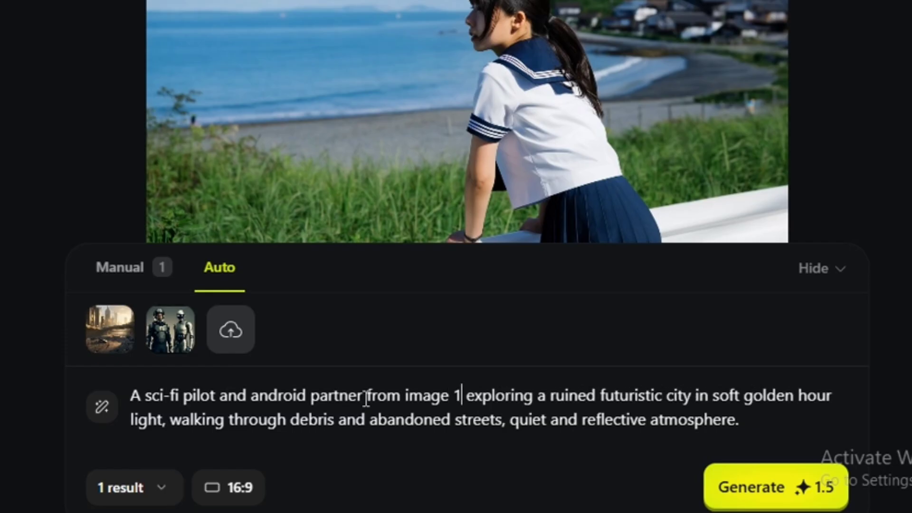
Specify in the prompt that the futuristic city is the one in image 2, and generate the result.
left_click(696, 395)
type("in ")
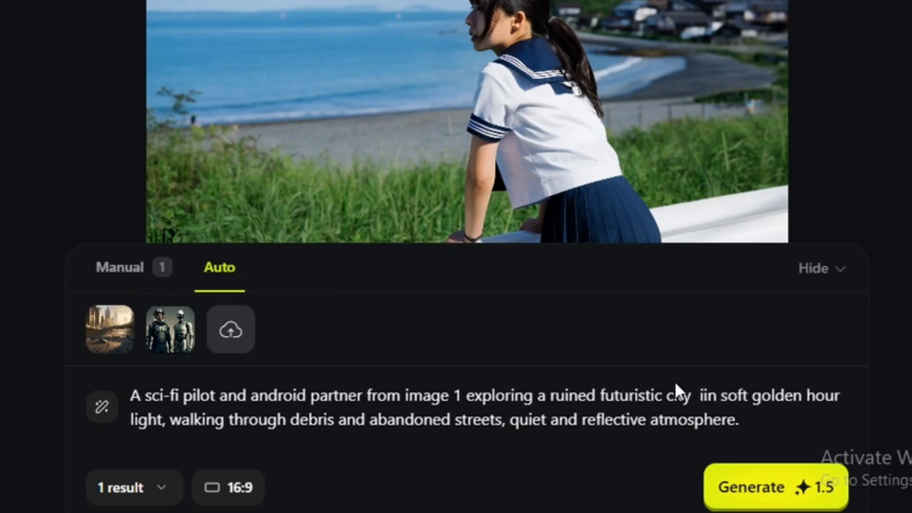
type("image 2")
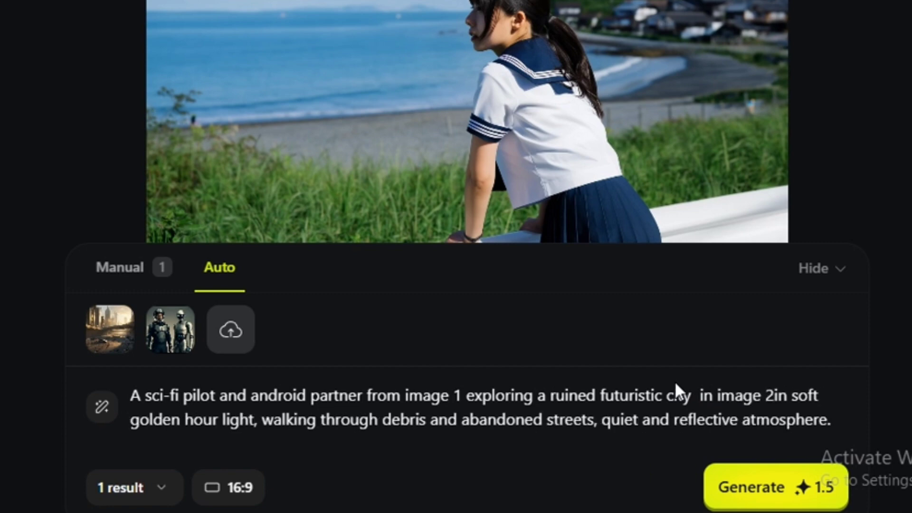
left_click(791, 493)
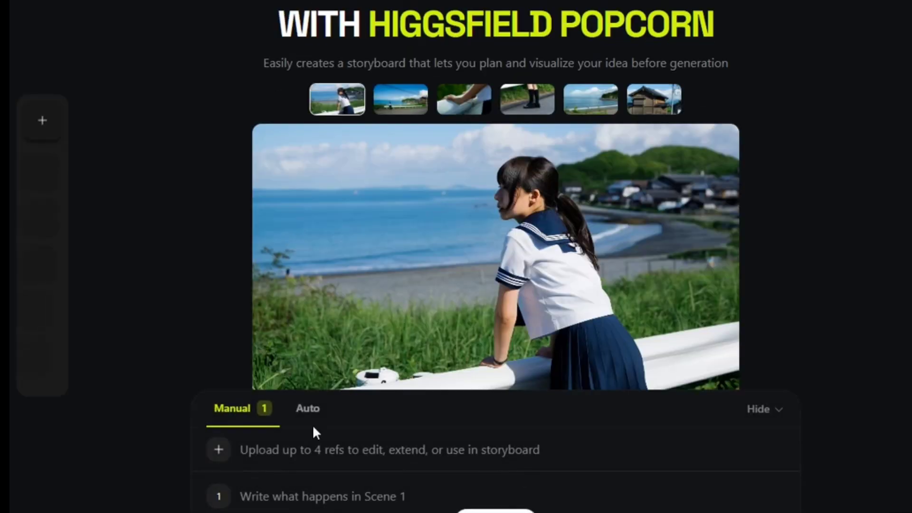
Switch to Auto mode and select character1, character2, setting1 and setting2 as reference images.
left_click(302, 410)
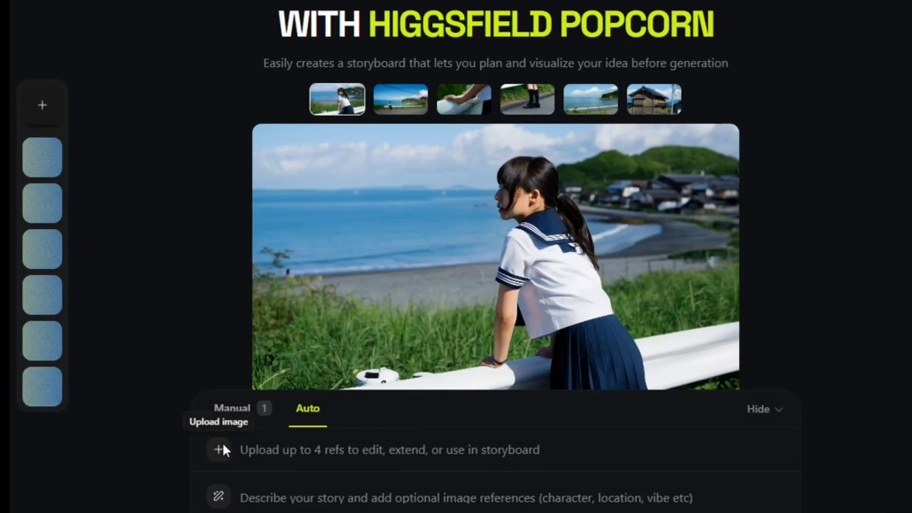
left_click(229, 454)
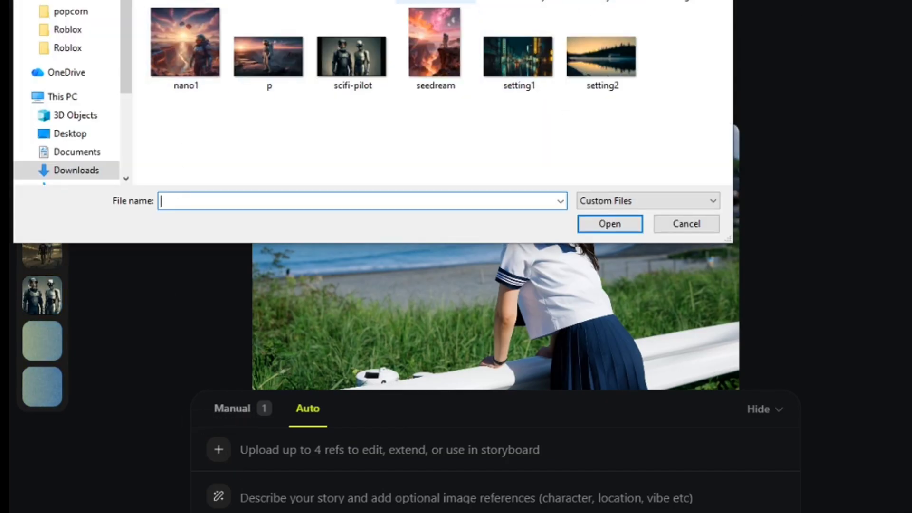
type("character1")
left_click(436, 2, "ctrl")
left_click(529, 66, "ctrl")
left_click(618, 58, "ctrl")
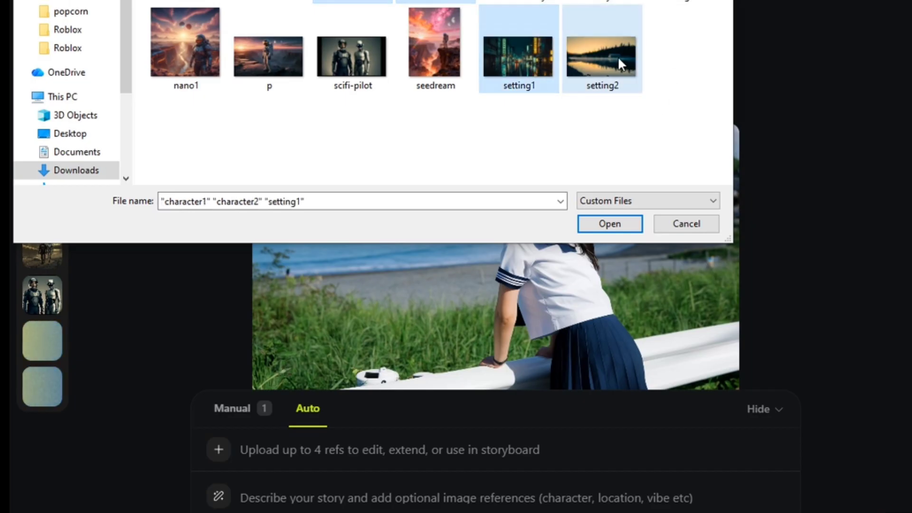
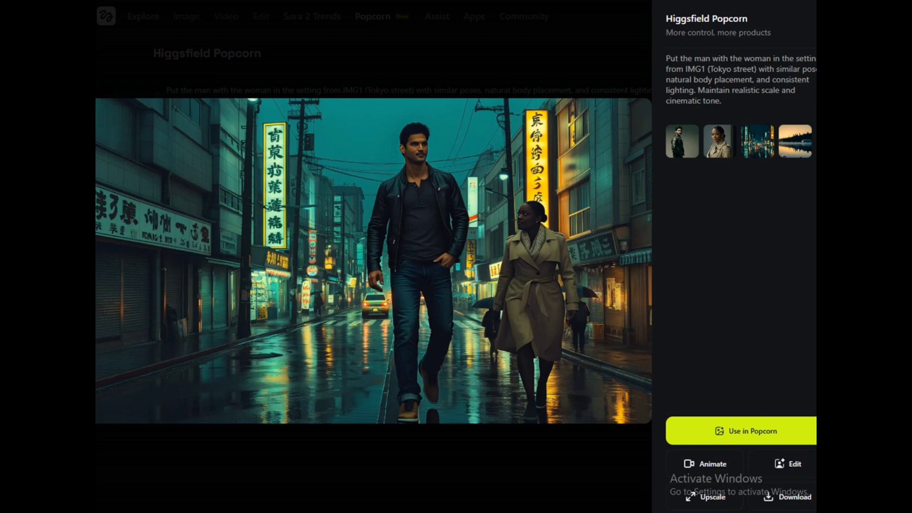
Close the generated Tokyo street image and upload both character and both setting images as references for another Auto storyboard.
key("Escape")
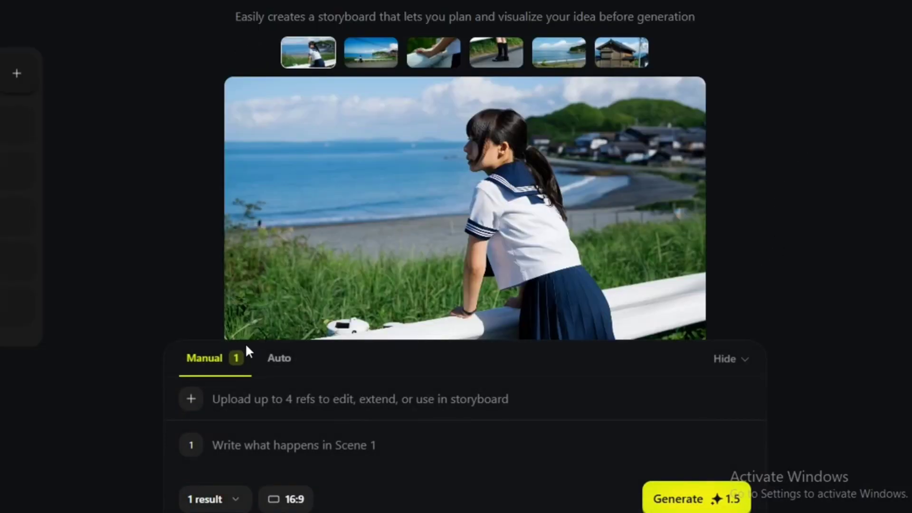
left_click(275, 359)
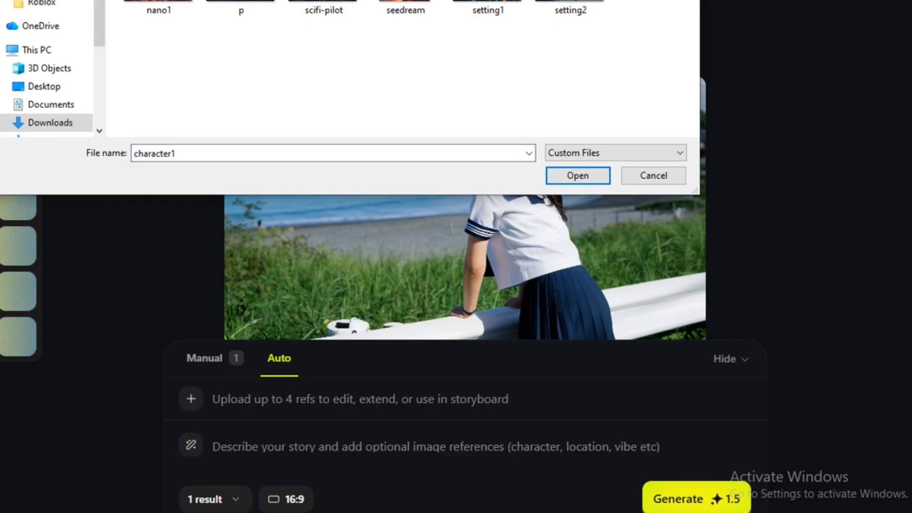
left_click(534, 2, "ctrl")
left_click(488, 5, "ctrl")
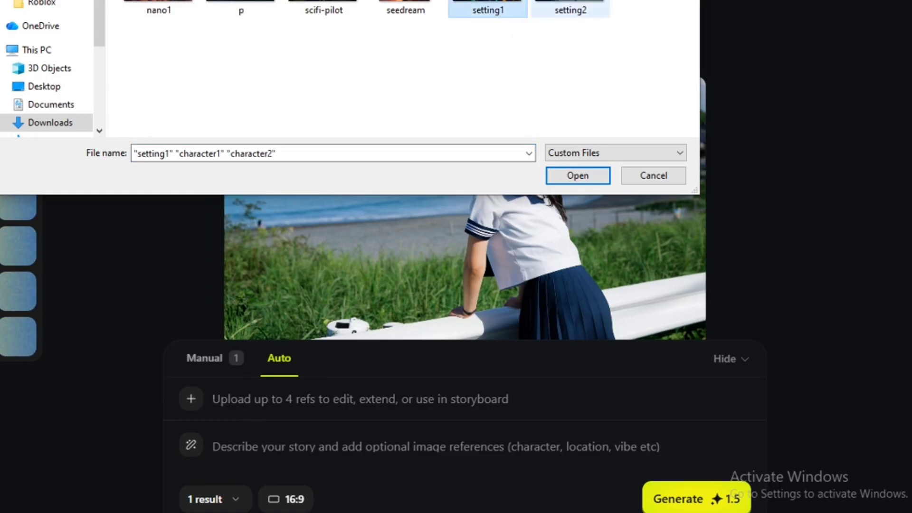
left_click(570, 7, "ctrl")
left_click(577, 176)
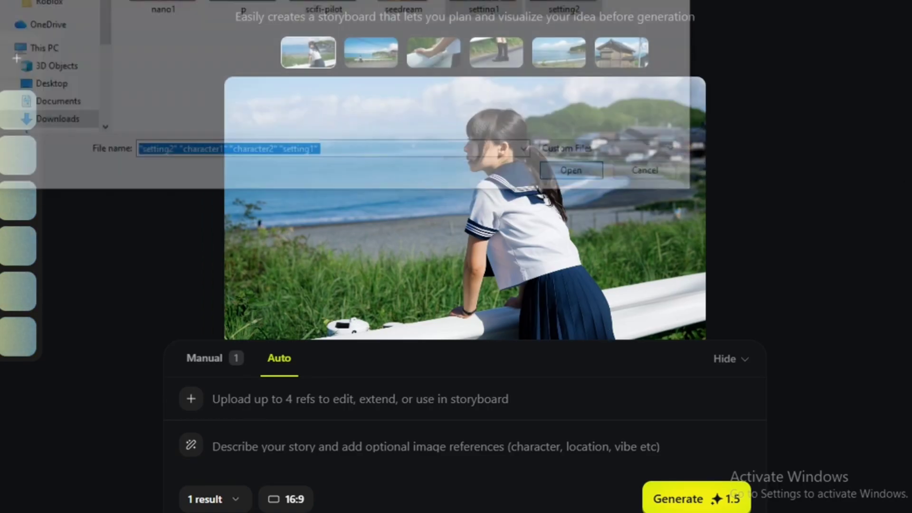
Prompt the man and woman in the IMG2 mountain lake cabin setting with similar poses, soft sunset lighting, relaxed mood and consistent characters, and generate it.
left_click(212, 445)
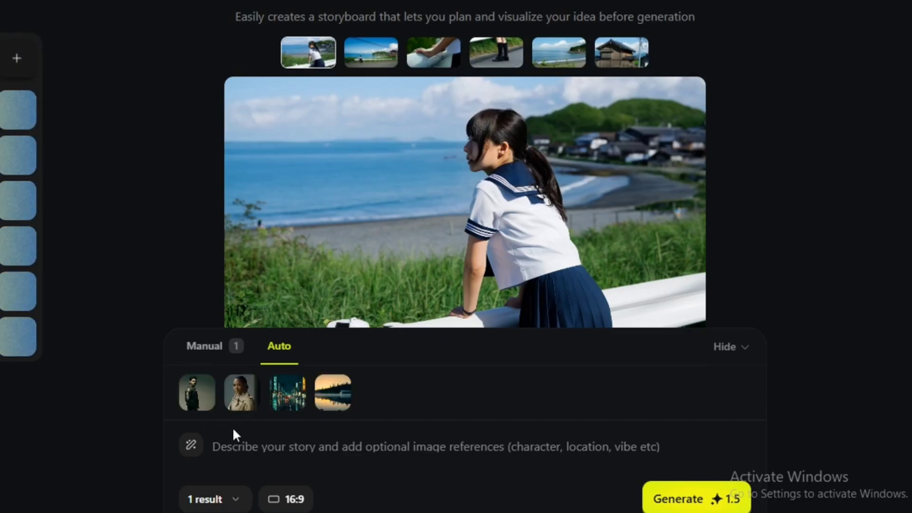
type("Put the man with the woman in the setting from IMG2 (Mountain lake cabin) with similar poses, soft sunset lighting, and a relaxed mood. Keep both characters consistent from previous images")
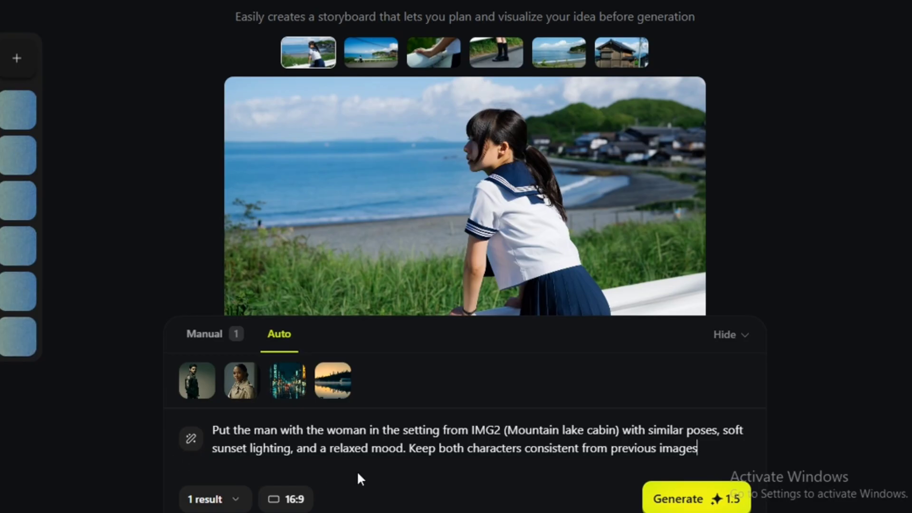
left_click(693, 493)
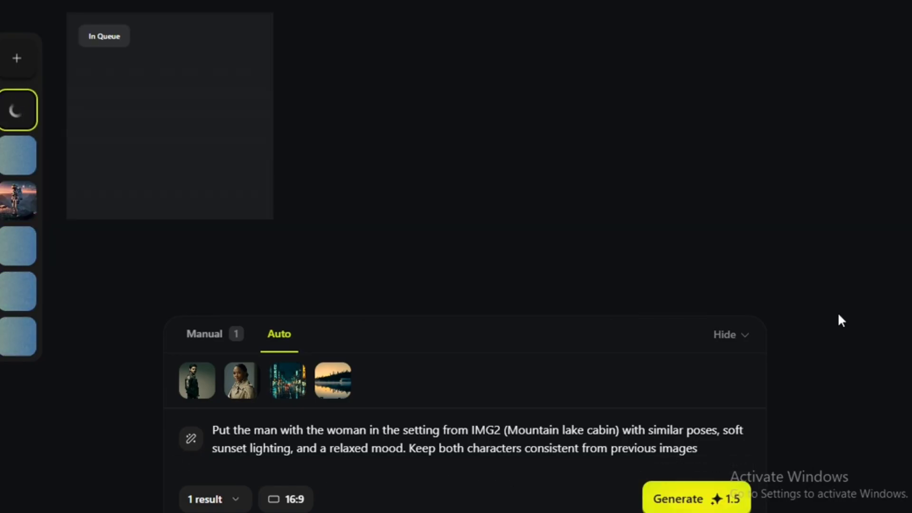